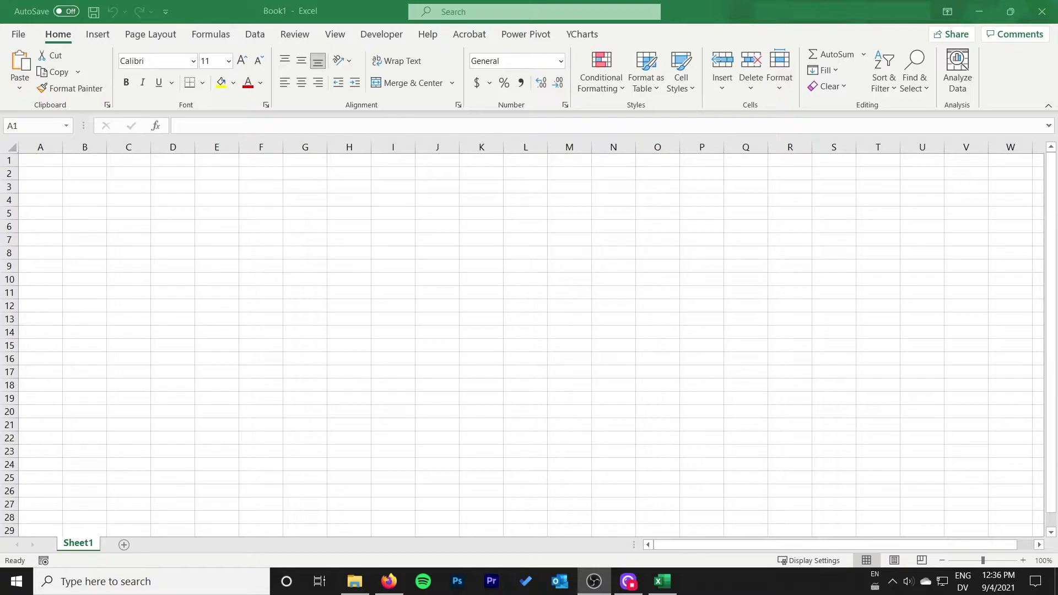
Select cell A1 and start a From Web data import
click(43, 163)
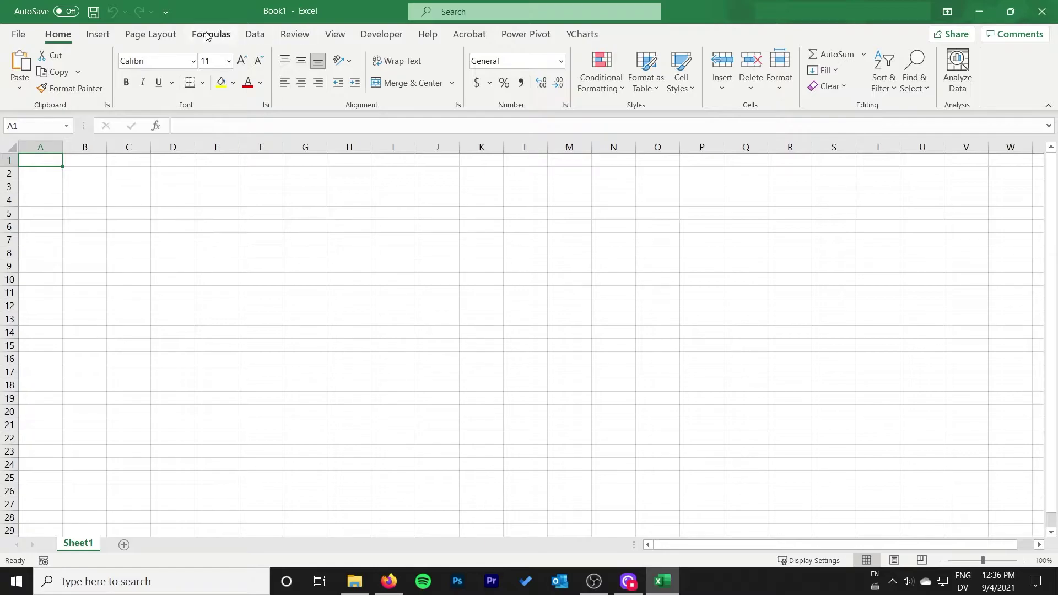
click(252, 35)
click(62, 70)
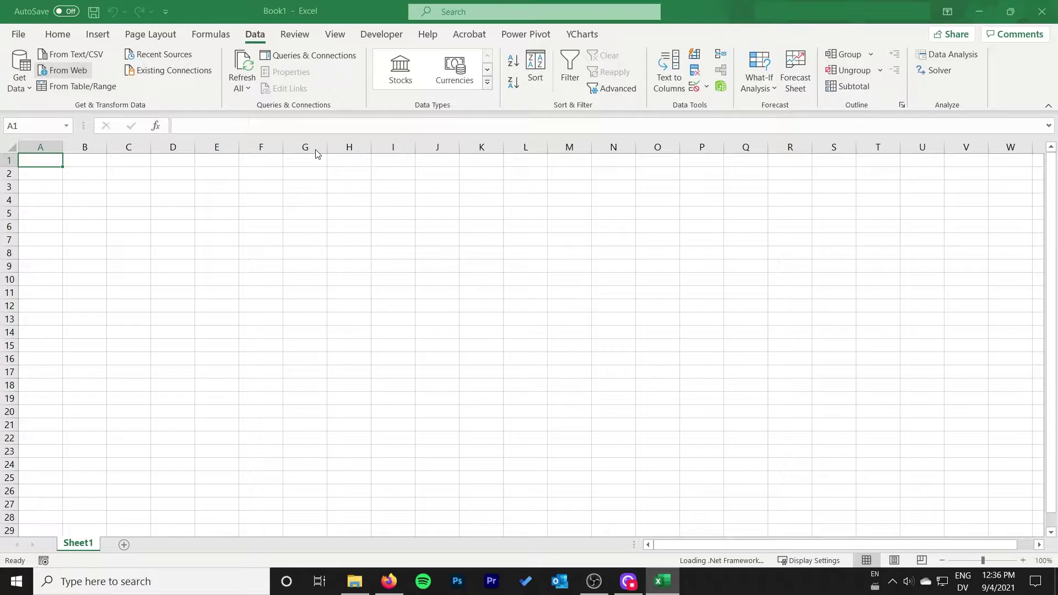
Bring up the Ottawa hourly forecast page in Firefox and select its URL for copying
click(389, 582)
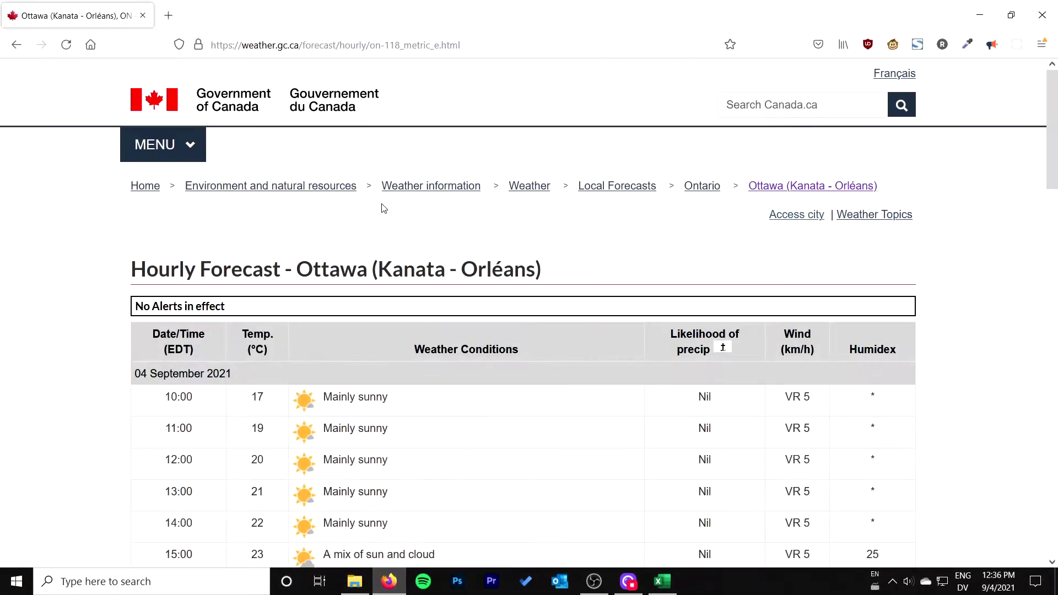
scroll(384, 208, down, 15)
scroll(378, 218, up, 15)
drag(130, 269, 553, 273)
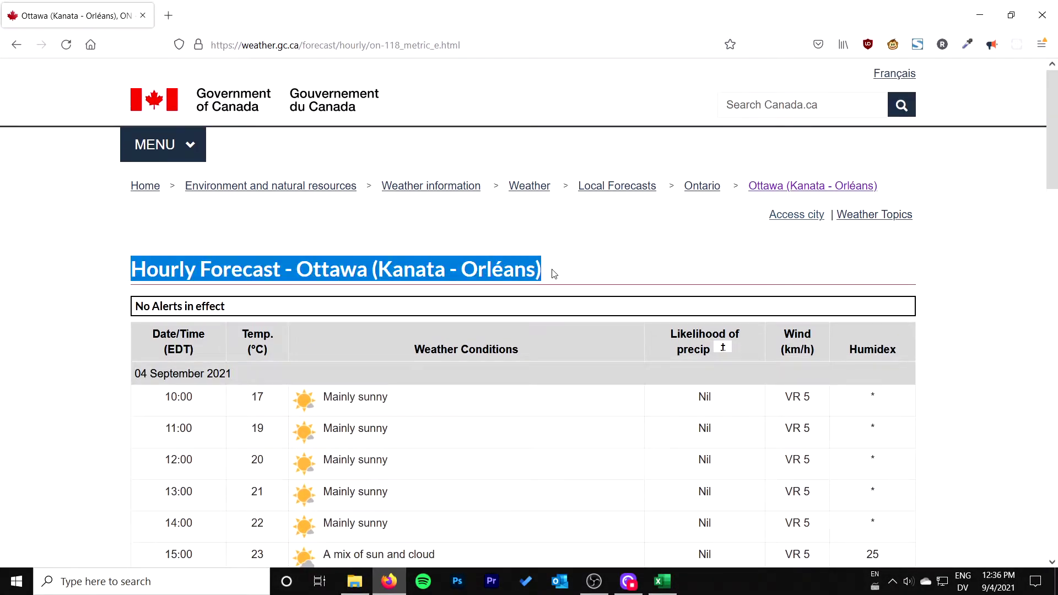
click(279, 44)
right_click(316, 49)
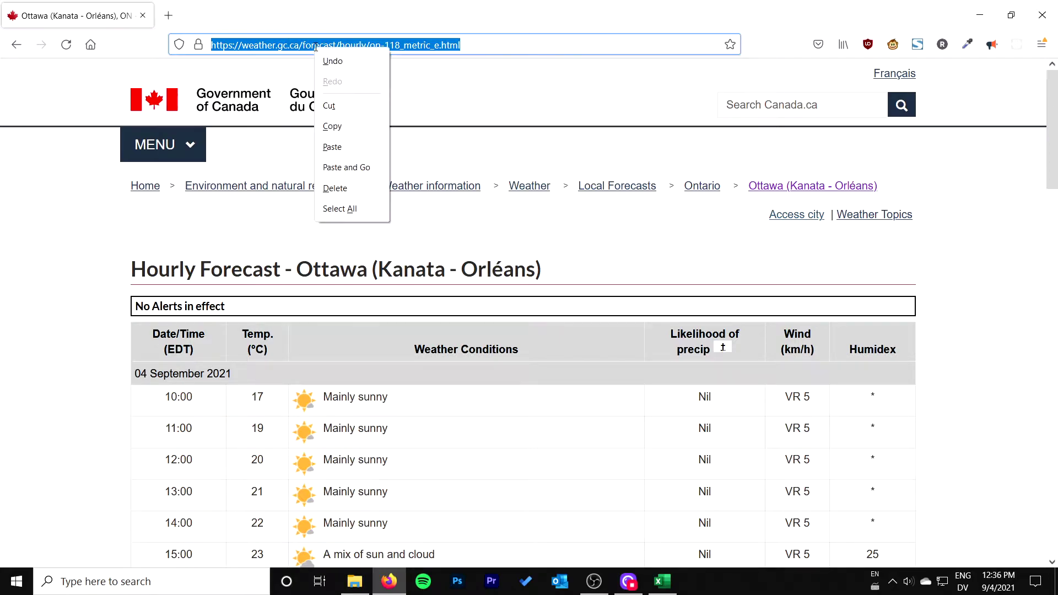
Copy the forecast page URL and paste it into Excel's From Web URL box
click(354, 129)
key(alt+Tab)
click(366, 285)
right_click(371, 287)
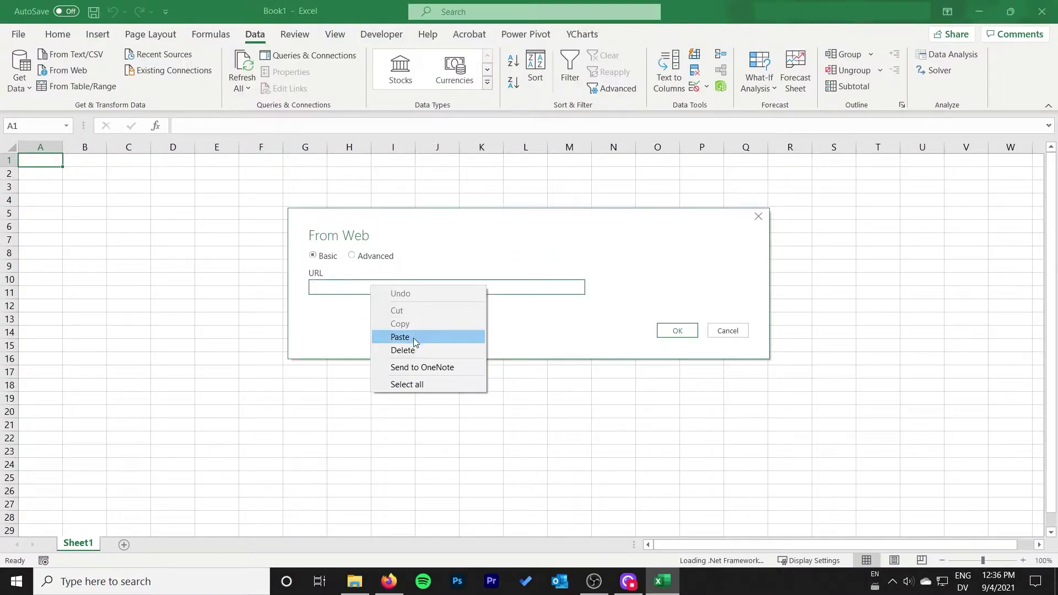
click(413, 338)
click(677, 331)
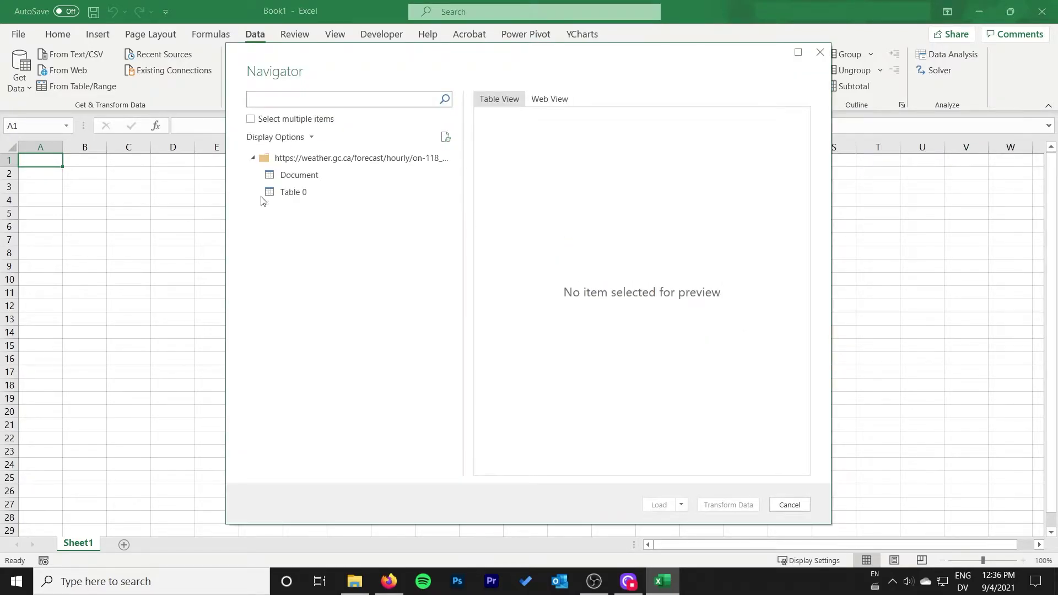
Choose Table 0 in the Navigator and load it into the workbook
click(307, 196)
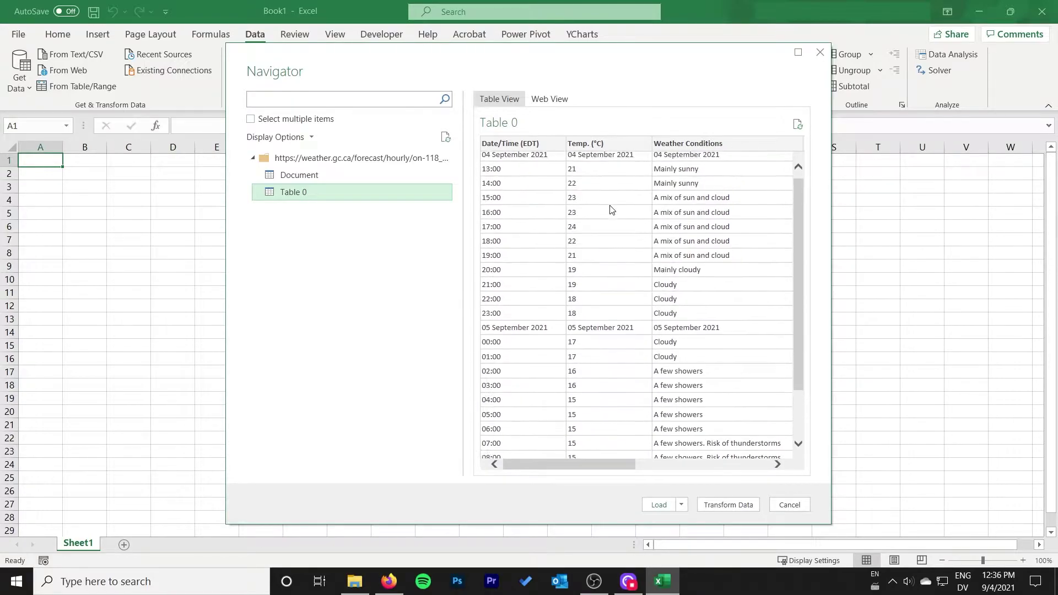
drag(799, 233, 790, 168)
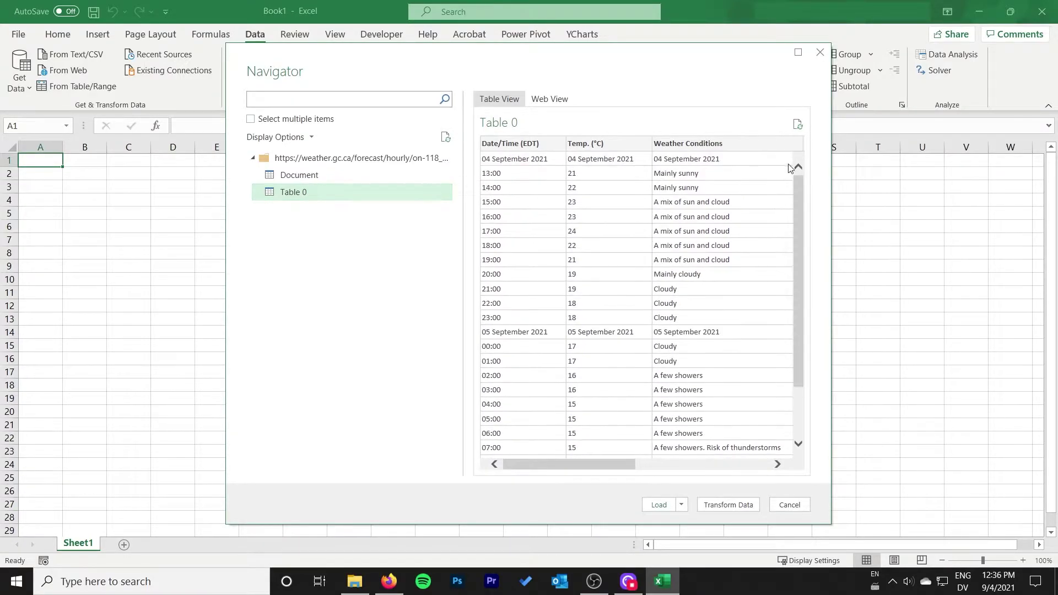
click(646, 503)
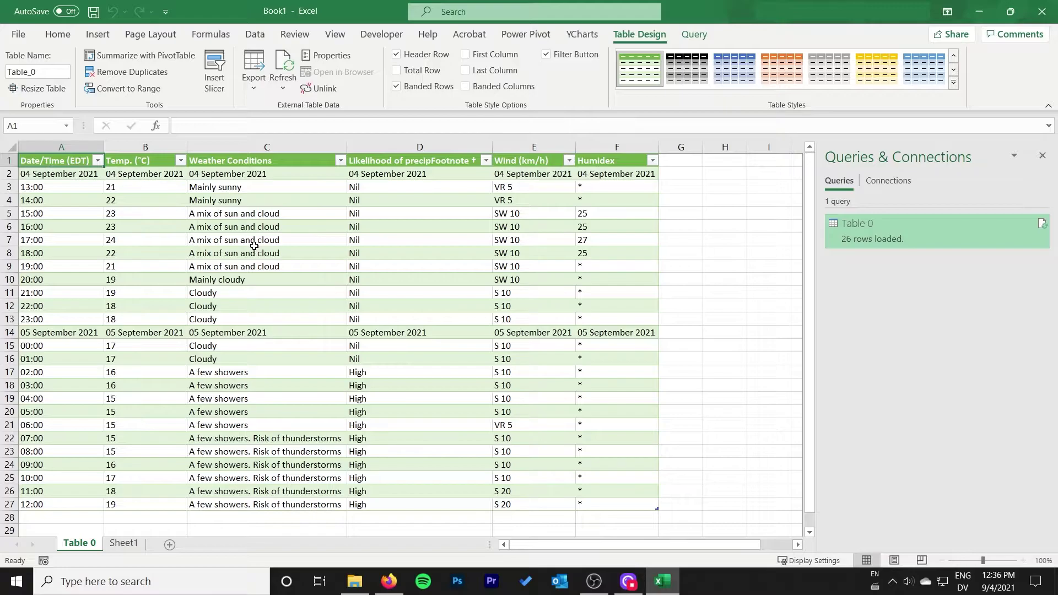
Select cells in the loaded forecast table, ending on E7 in the wind column
click(704, 251)
click(184, 265)
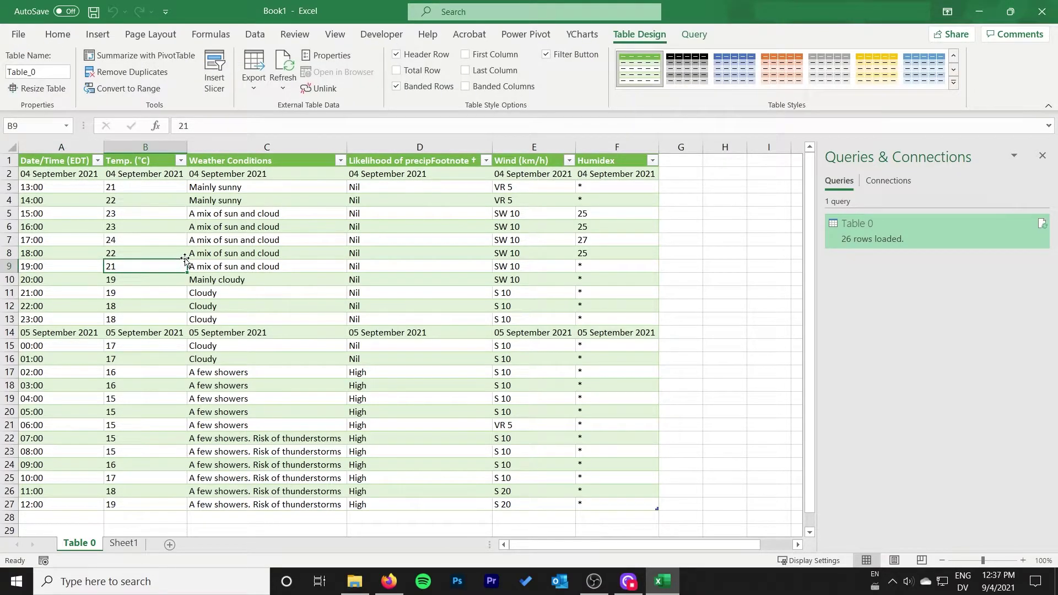
click(739, 279)
click(300, 238)
click(689, 250)
click(269, 237)
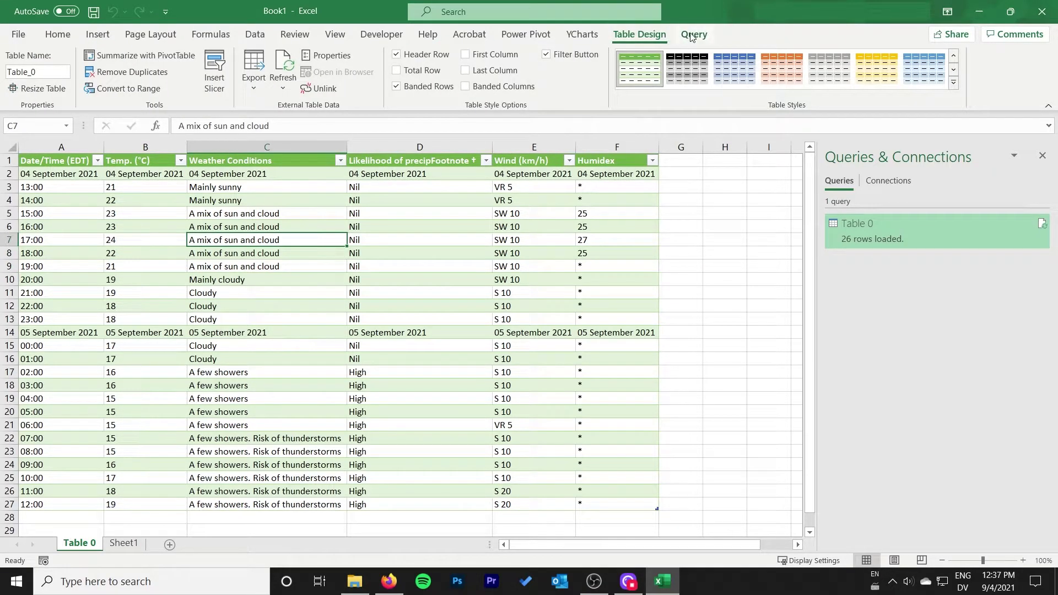
click(796, 279)
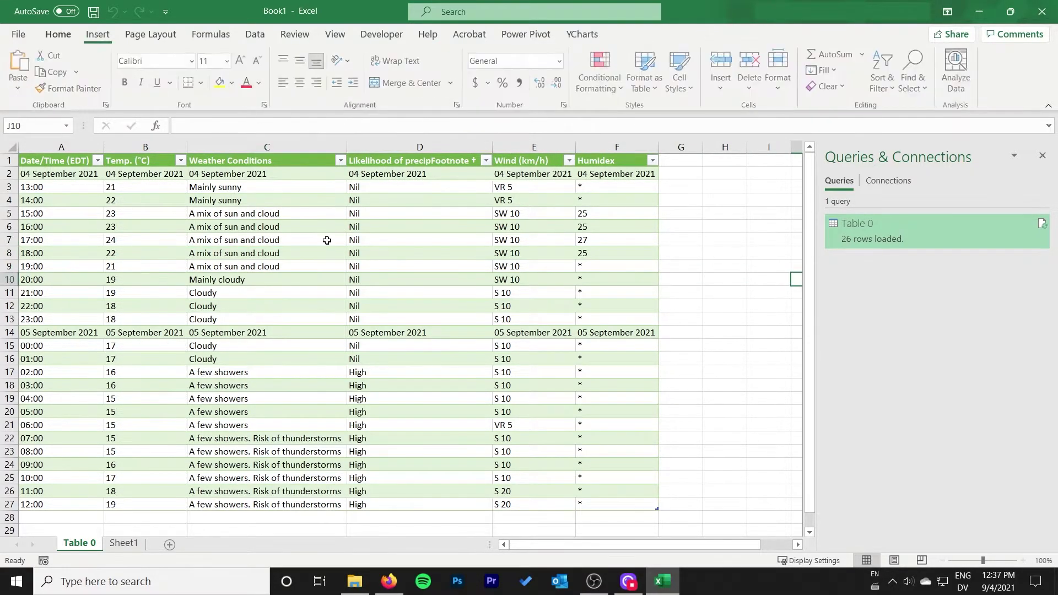
click(515, 244)
Open the Data tab's Refresh All dropdown for the Table 0 query
click(259, 36)
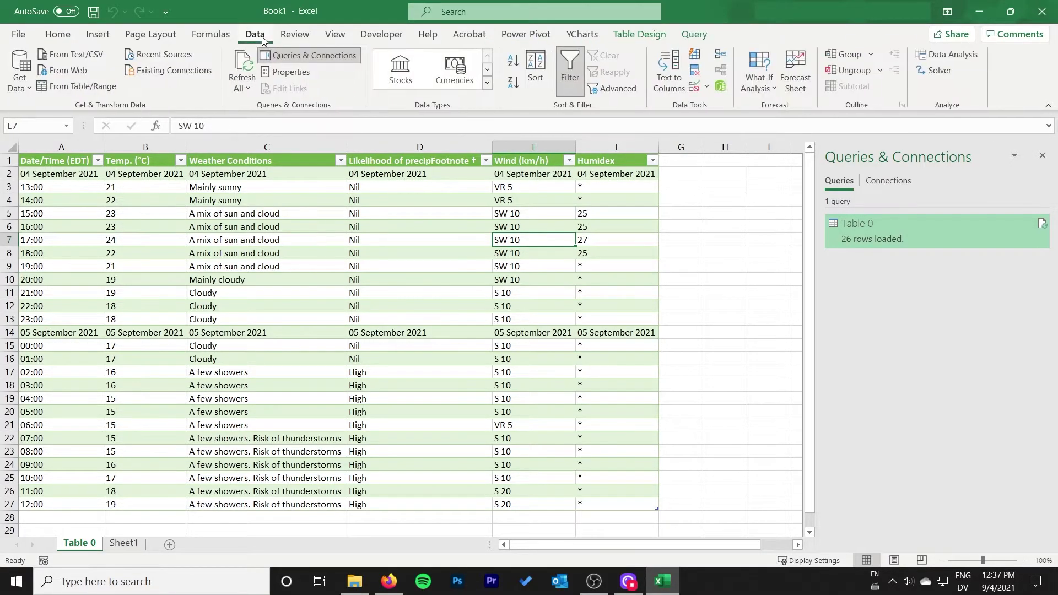
click(246, 88)
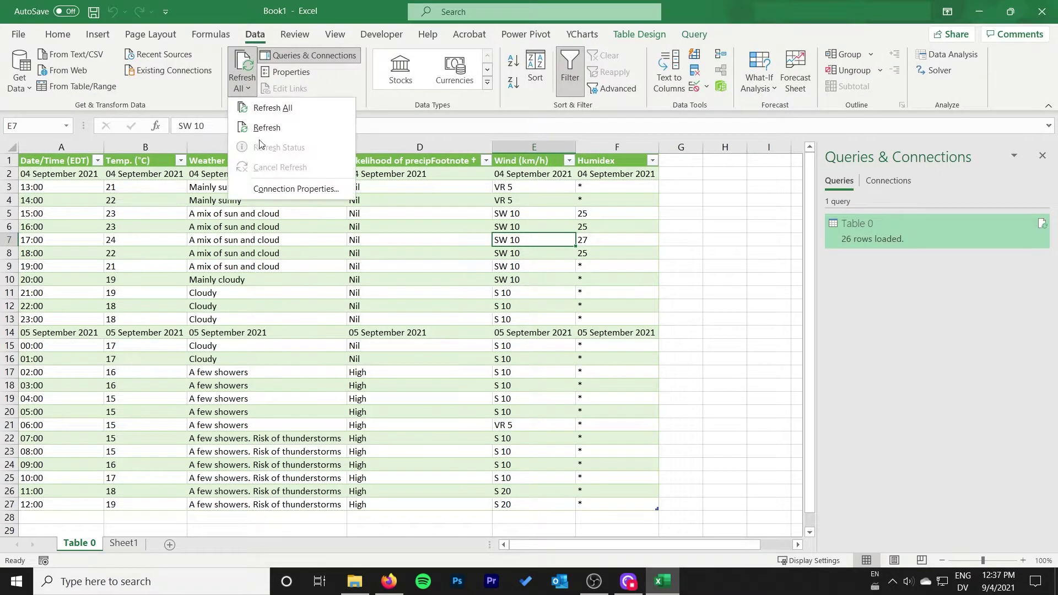
key(Escape)
click(724, 240)
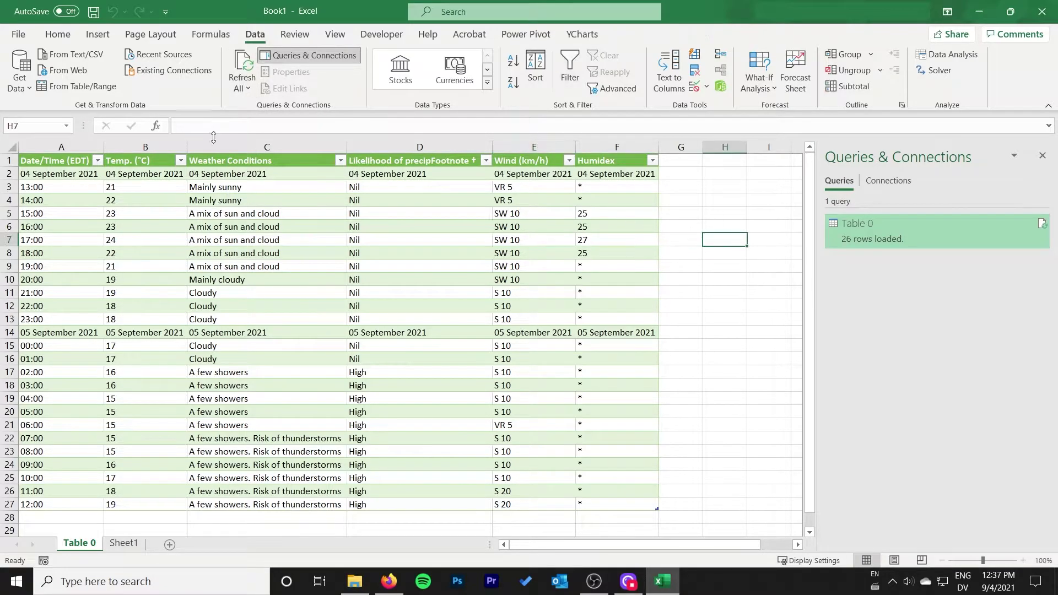
click(246, 89)
click(699, 257)
click(419, 226)
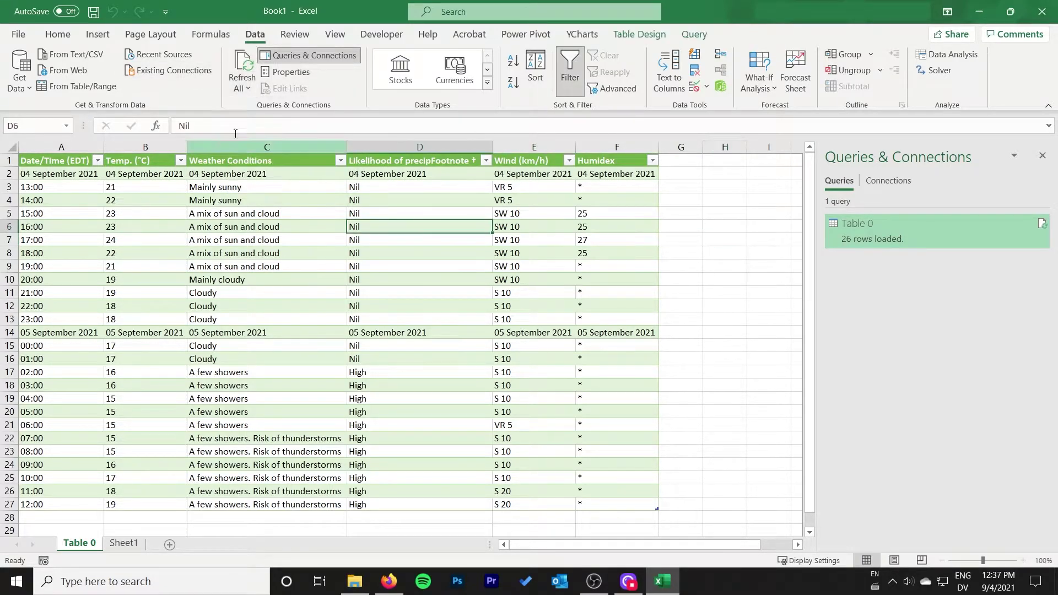
click(237, 91)
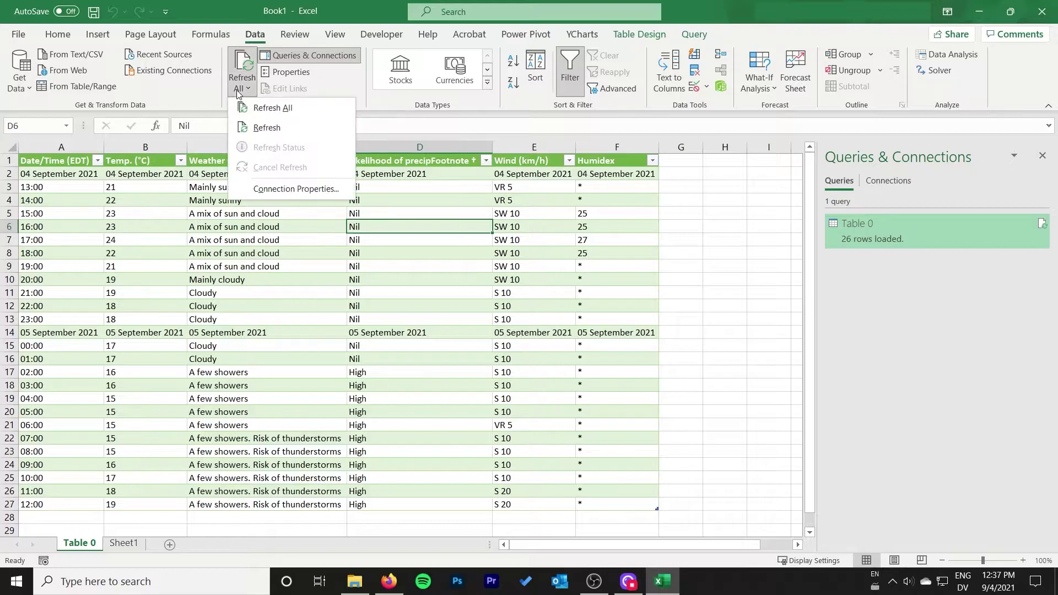
From Table 0's Connection Properties Definition tab, export and save the connection as 'Ottawa Weather'
click(272, 189)
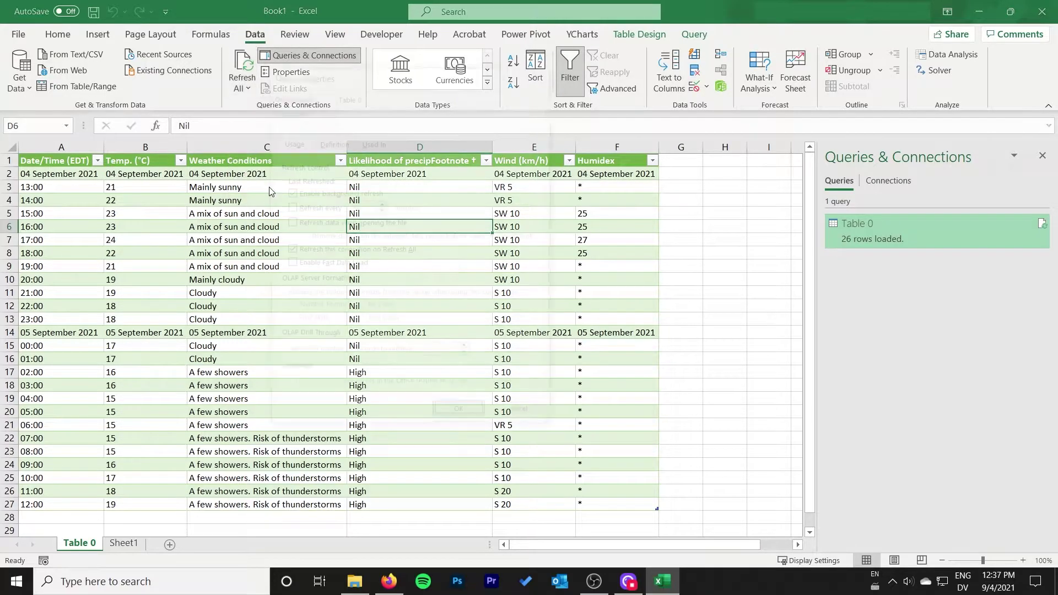
click(332, 141)
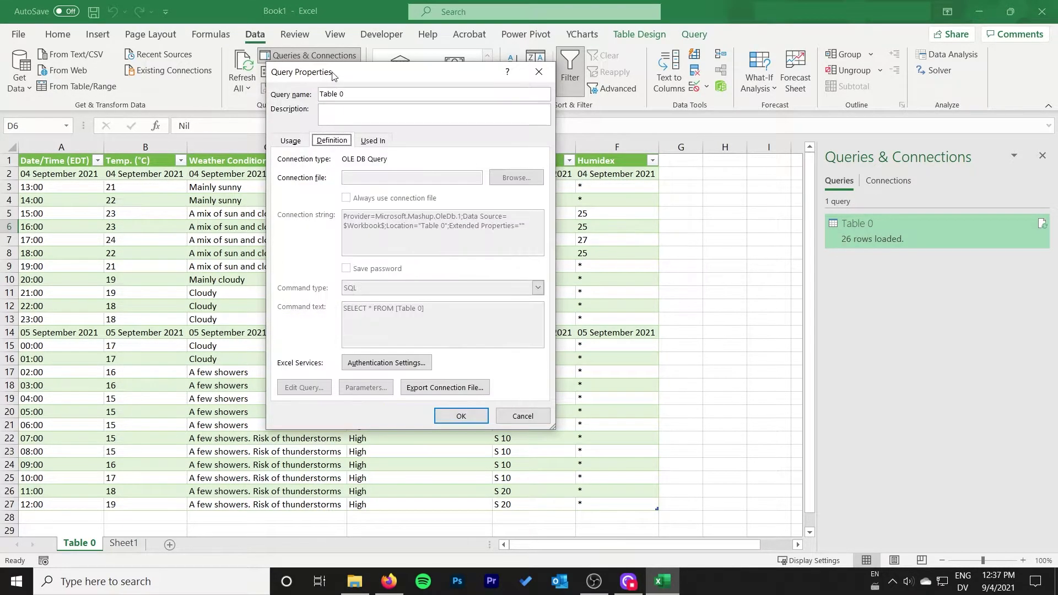
drag(334, 76, 377, 81)
click(521, 393)
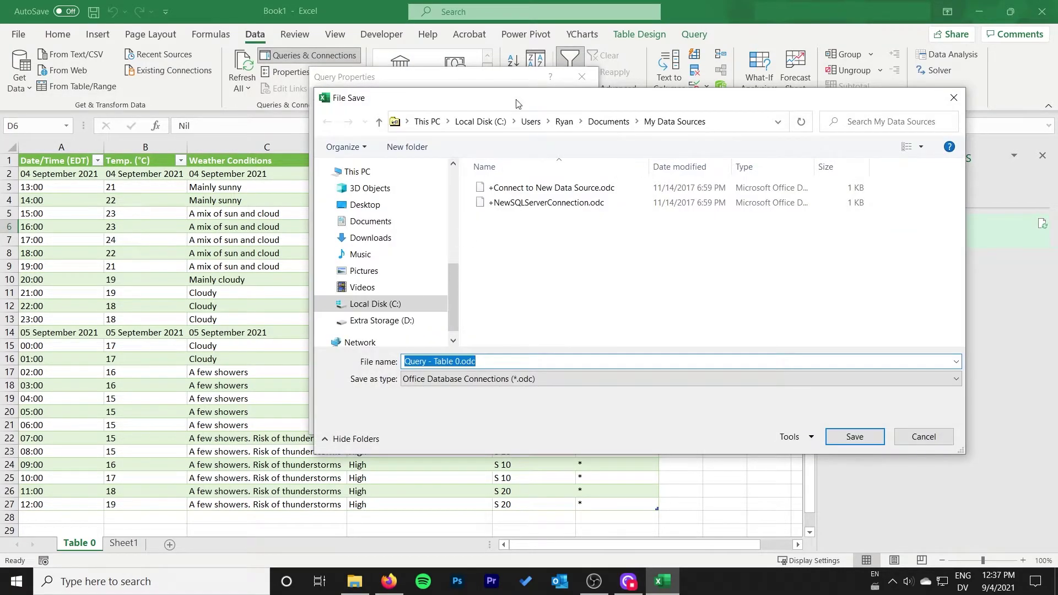
drag(514, 101, 417, 97)
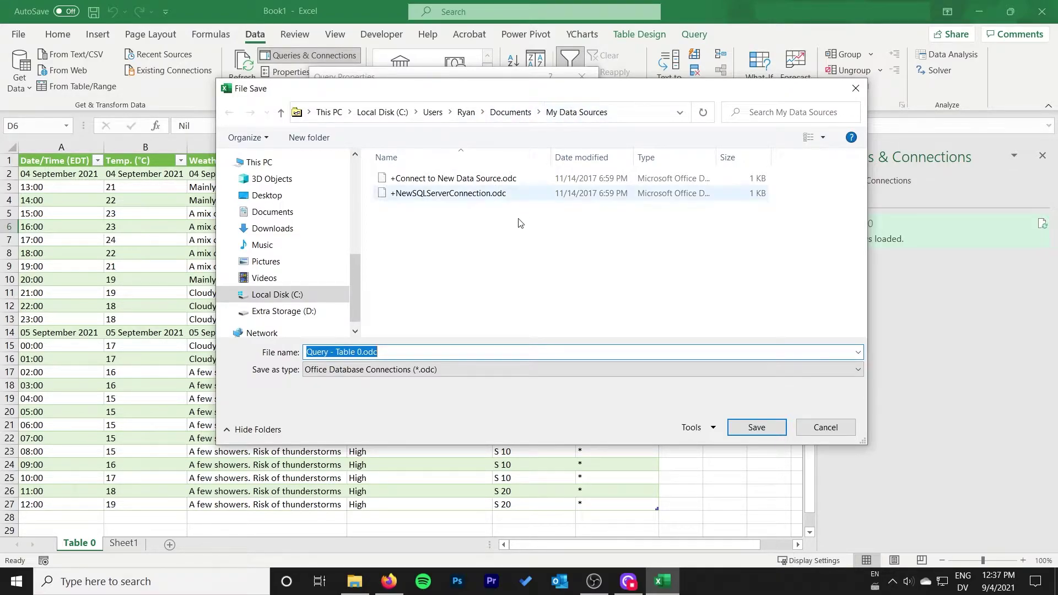
text(Ottawa Weather)
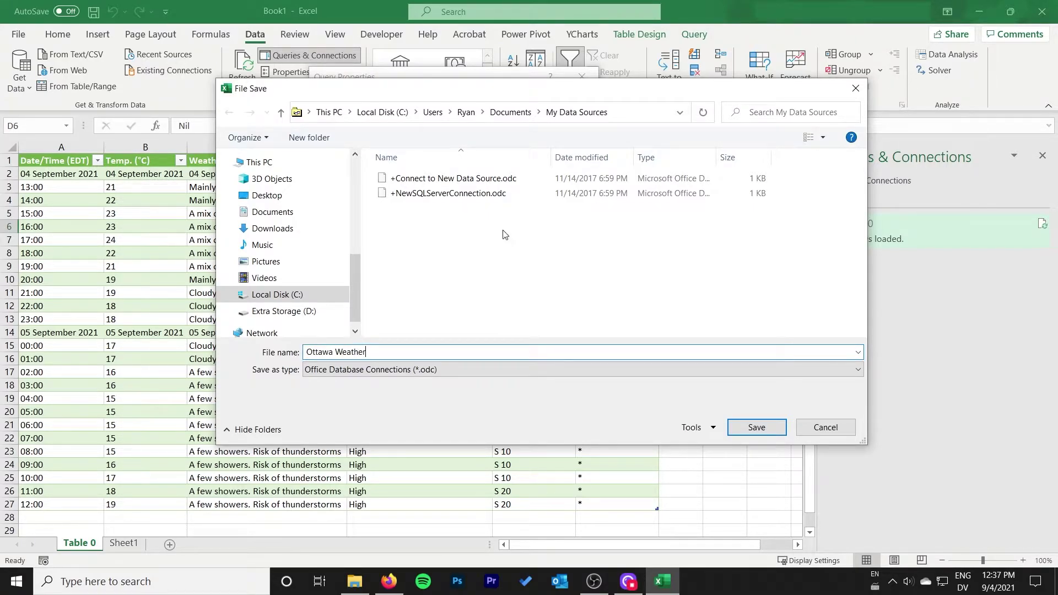
click(759, 431)
click(506, 421)
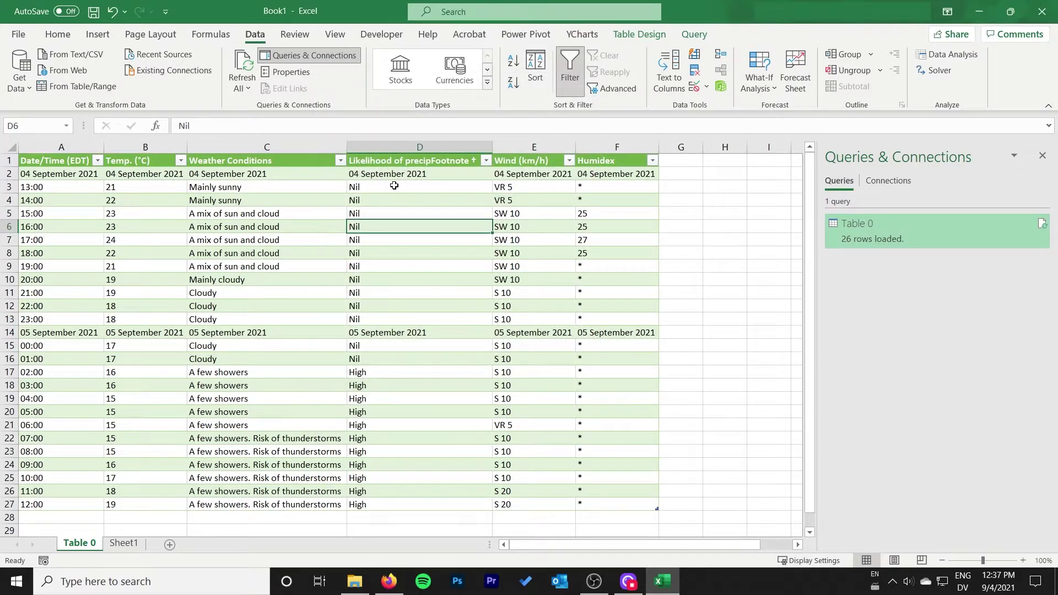
Create a new blank workbook, Book2, from the File menu
click(18, 34)
click(130, 137)
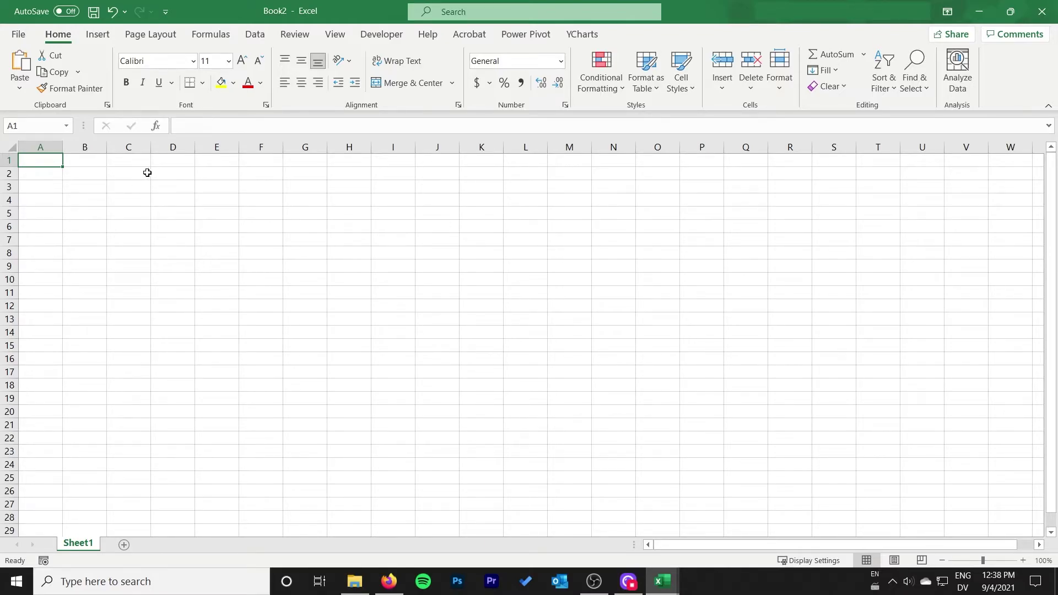
Type 'My stuff' in A1 and merge and centre it across A1:C1
text(My stuff)
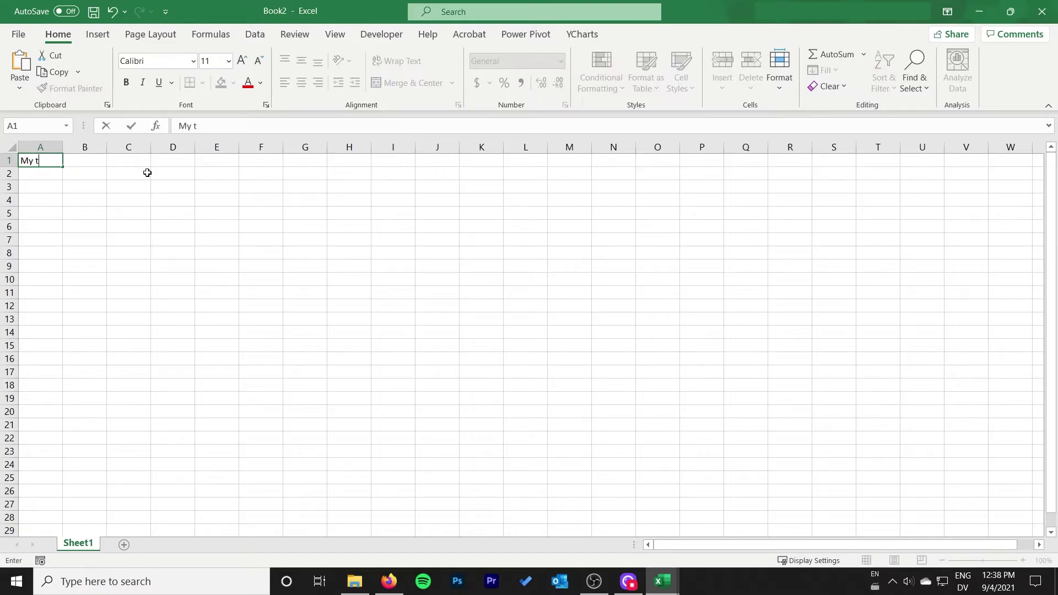
key(Return)
drag(55, 160, 140, 163)
click(408, 83)
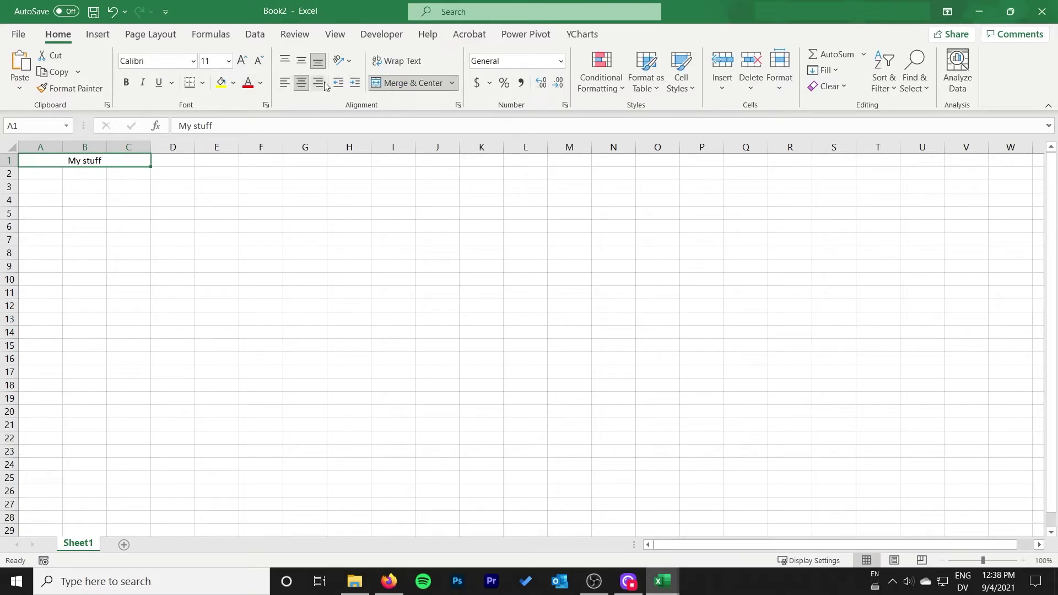
Select cell A3 below the heading as the import location
click(76, 184)
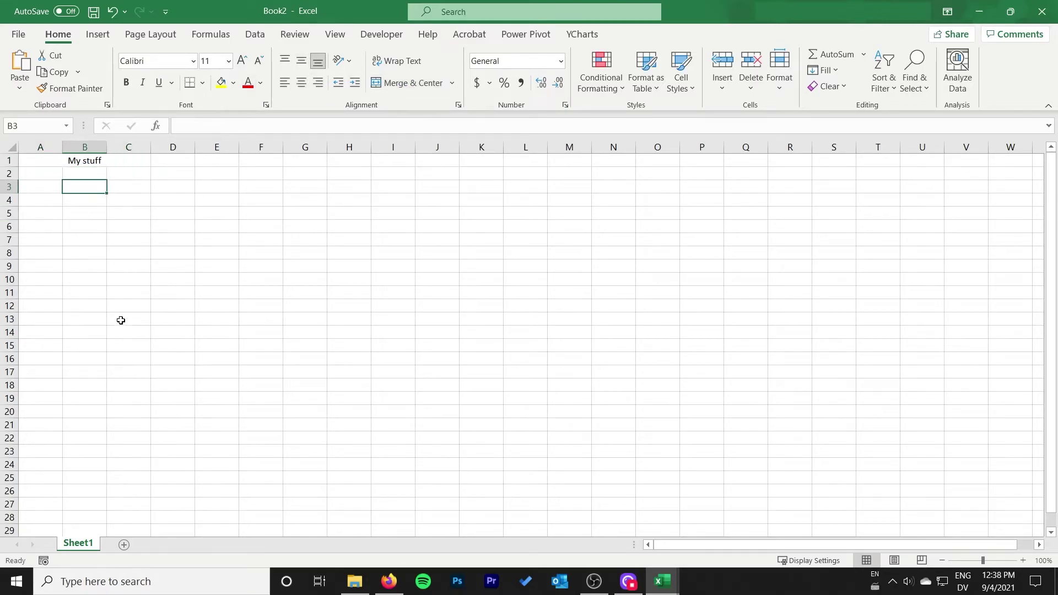
click(85, 173)
click(59, 161)
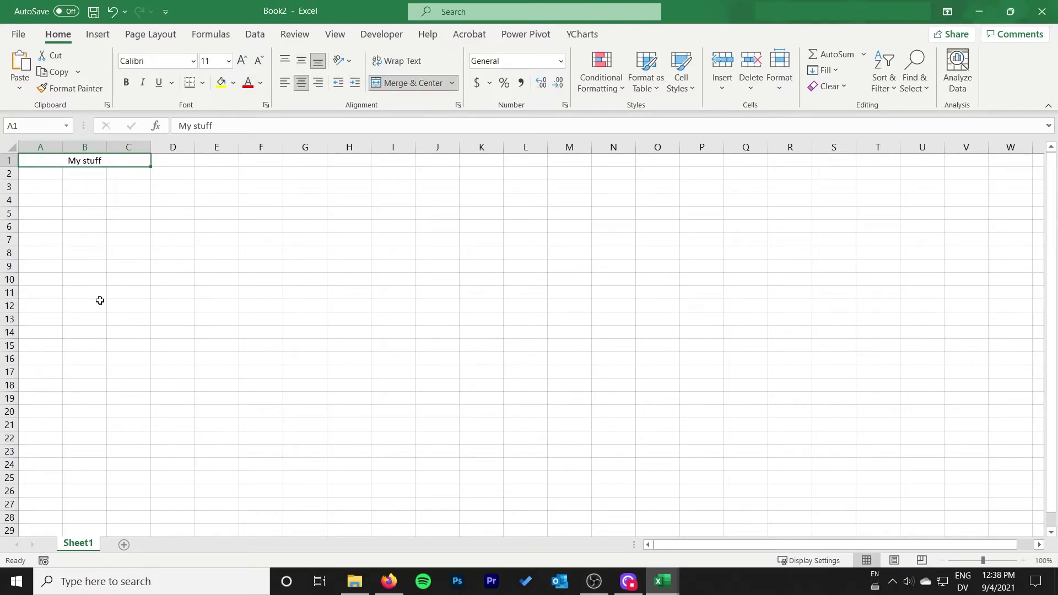
key(ctrl+z)
click(40, 178)
click(45, 187)
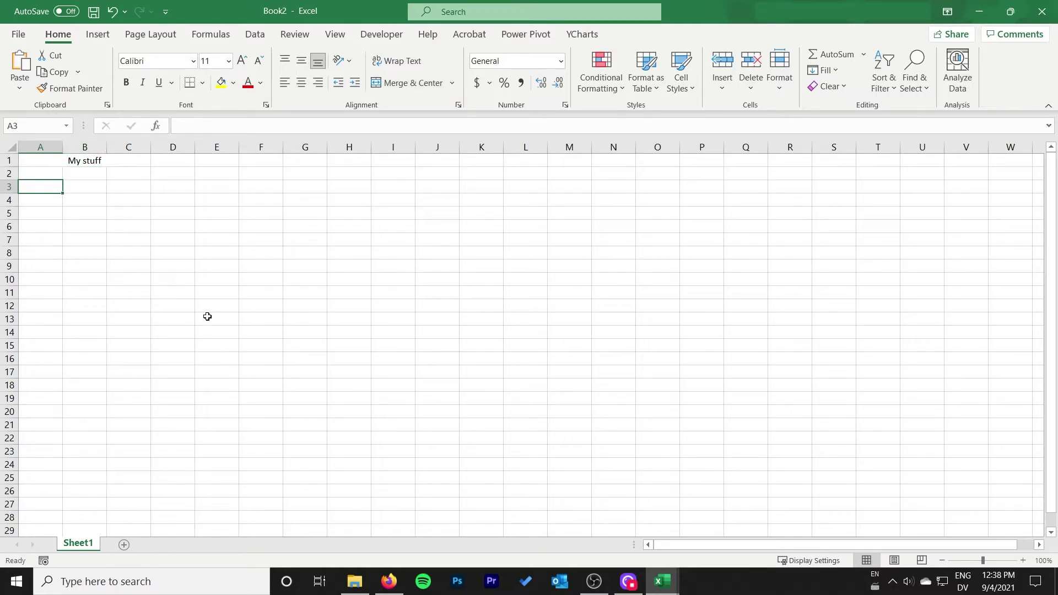
Through Data > Existing Connections, browse for more and pick Ottawa Weather.odc
click(255, 37)
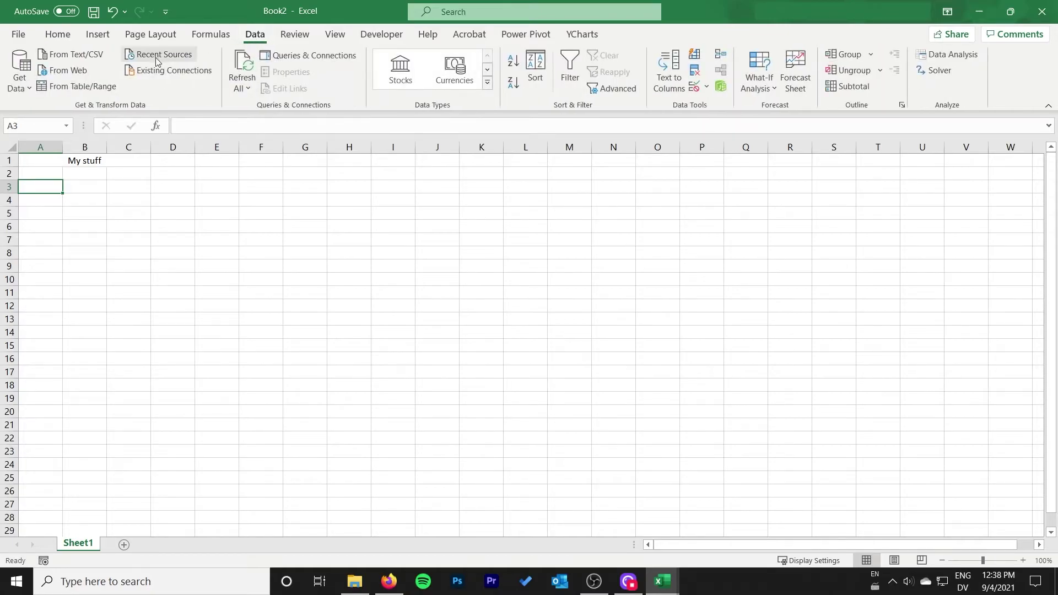
click(169, 70)
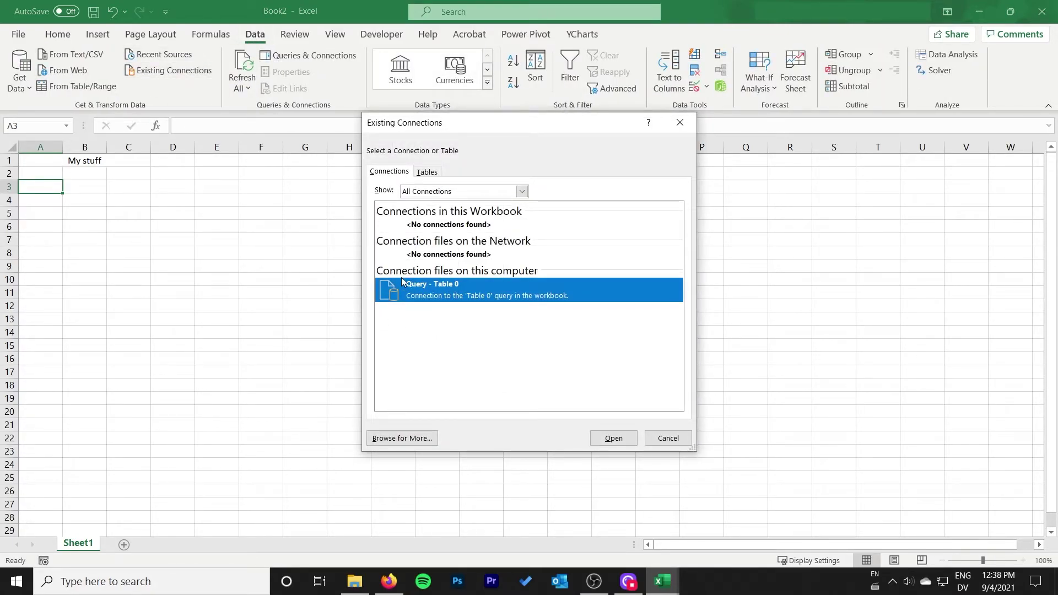
click(401, 438)
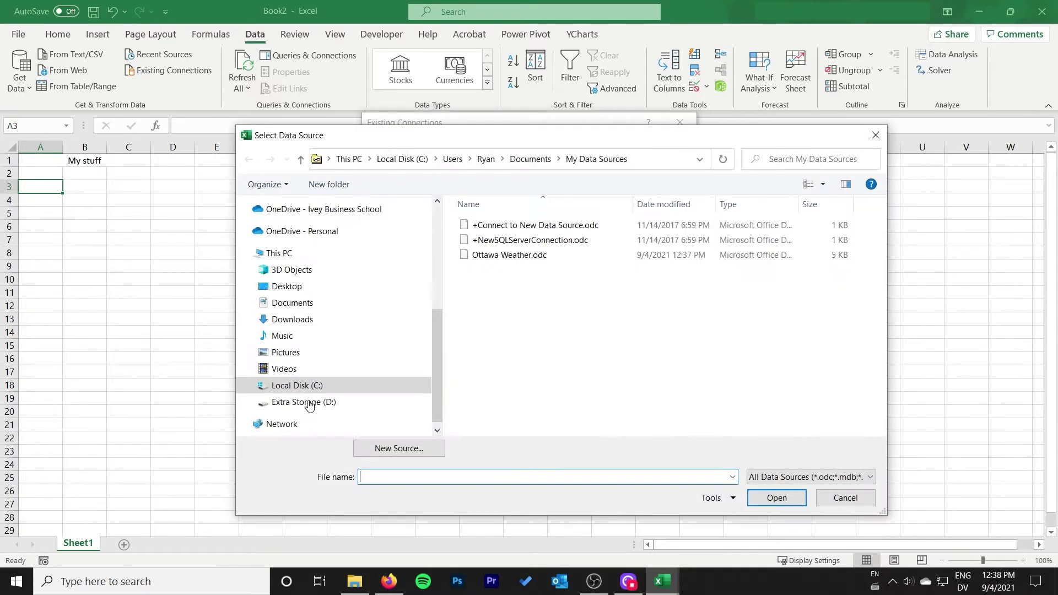
click(563, 255)
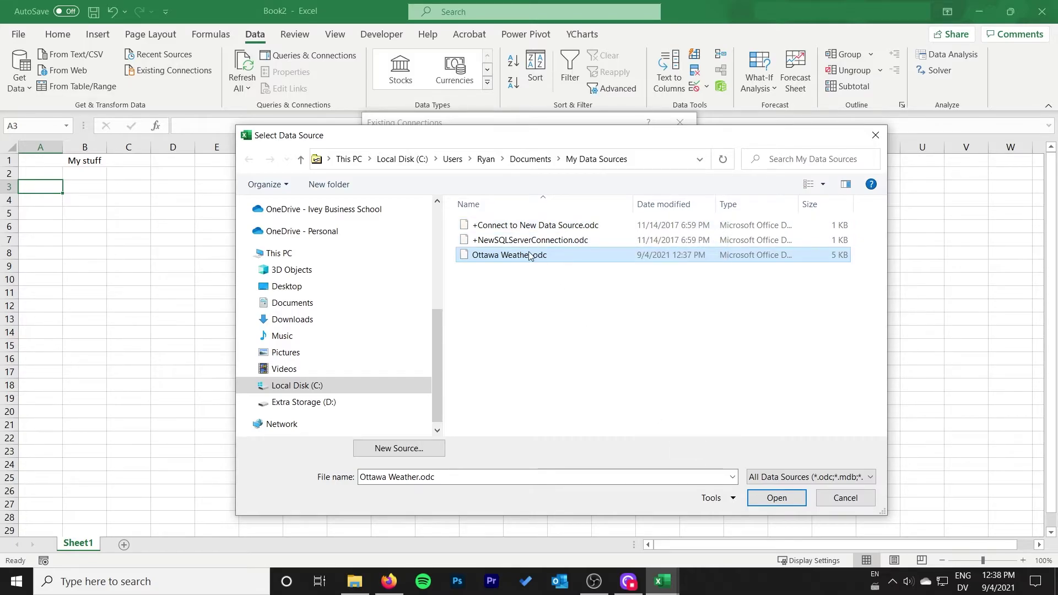
Open Ottawa Weather.odc so Import Data shows Table into the existing sheet at $A$3
click(782, 495)
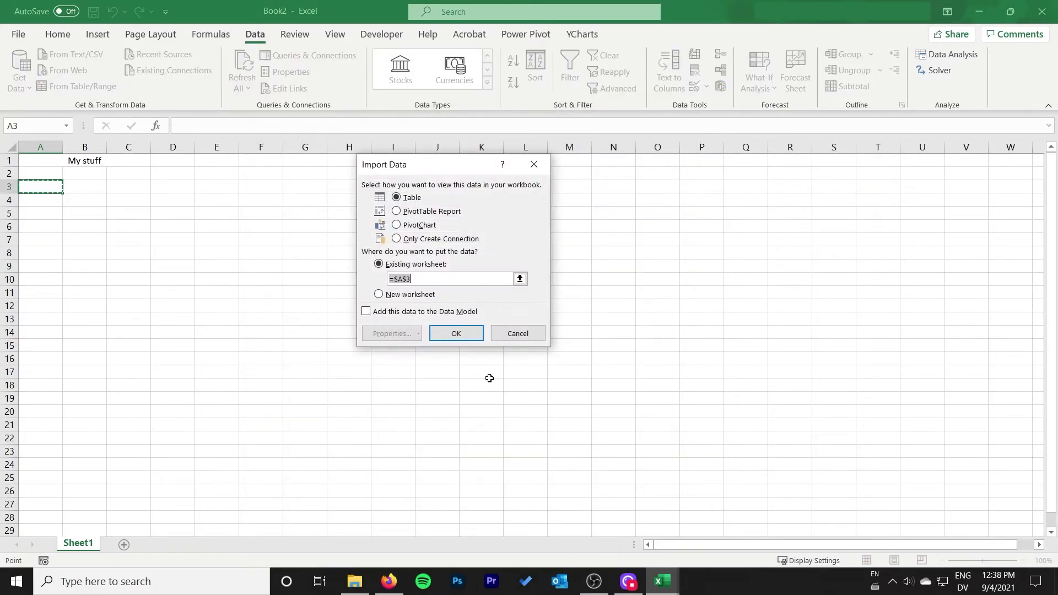
drag(420, 168, 437, 199)
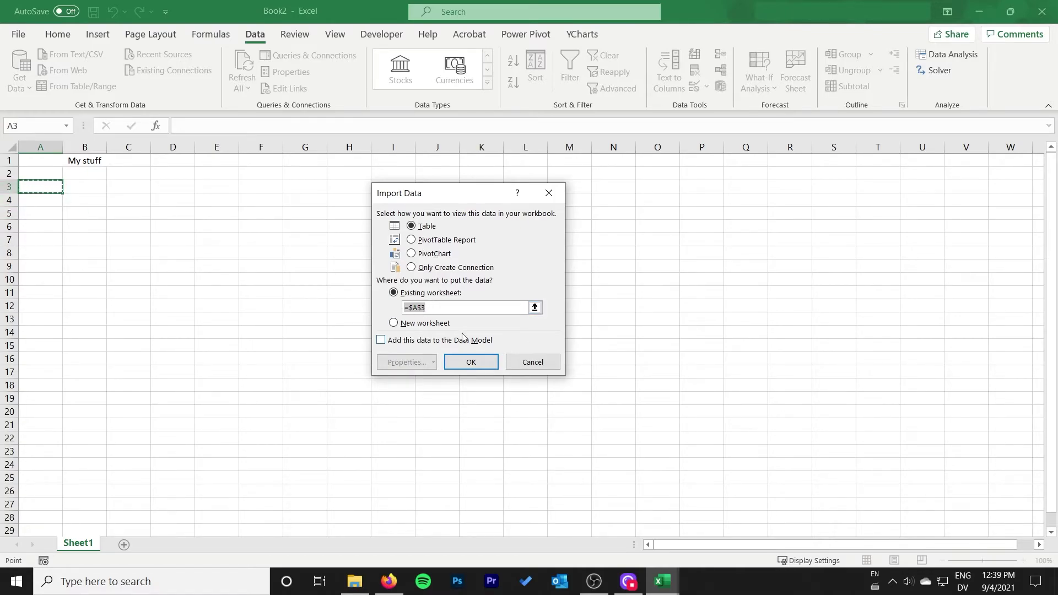
Confirm importing Ottawa Weather as a table at $A$3 and let the query load
click(471, 361)
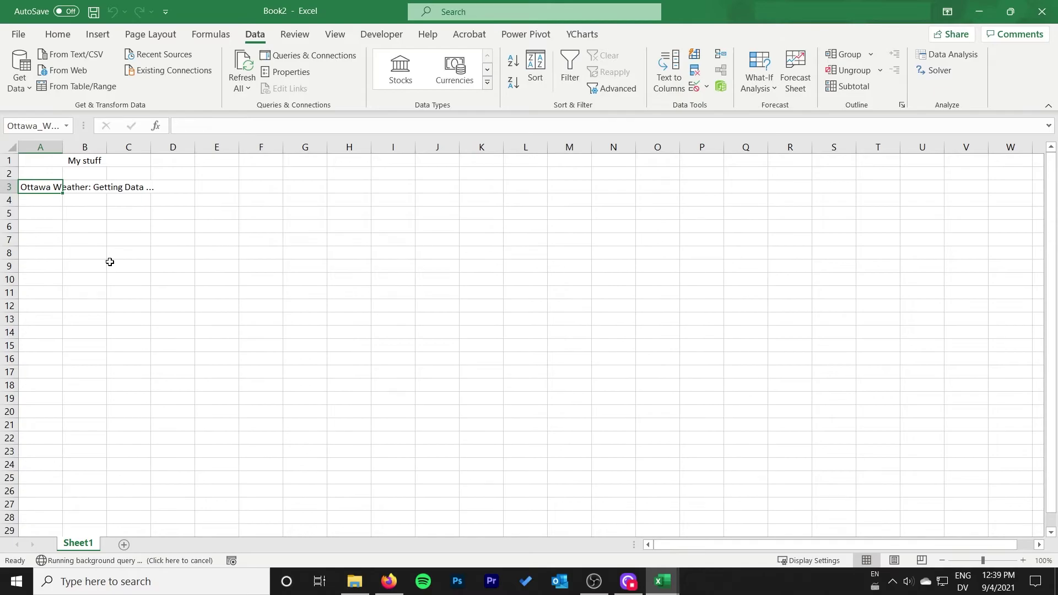